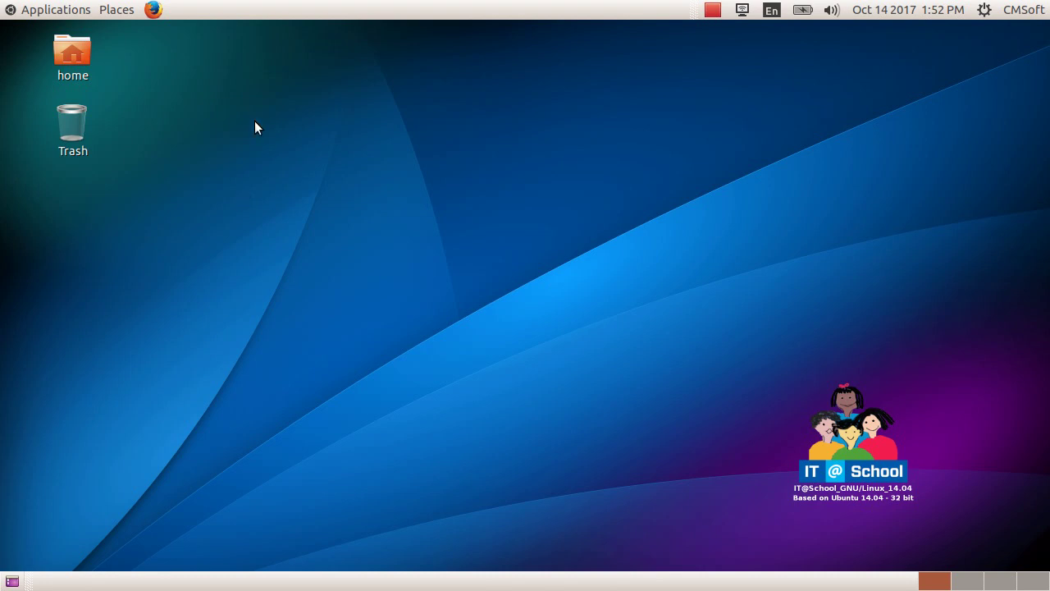
Launch GPlates from the Science category of the installed applications
click(46, 8)
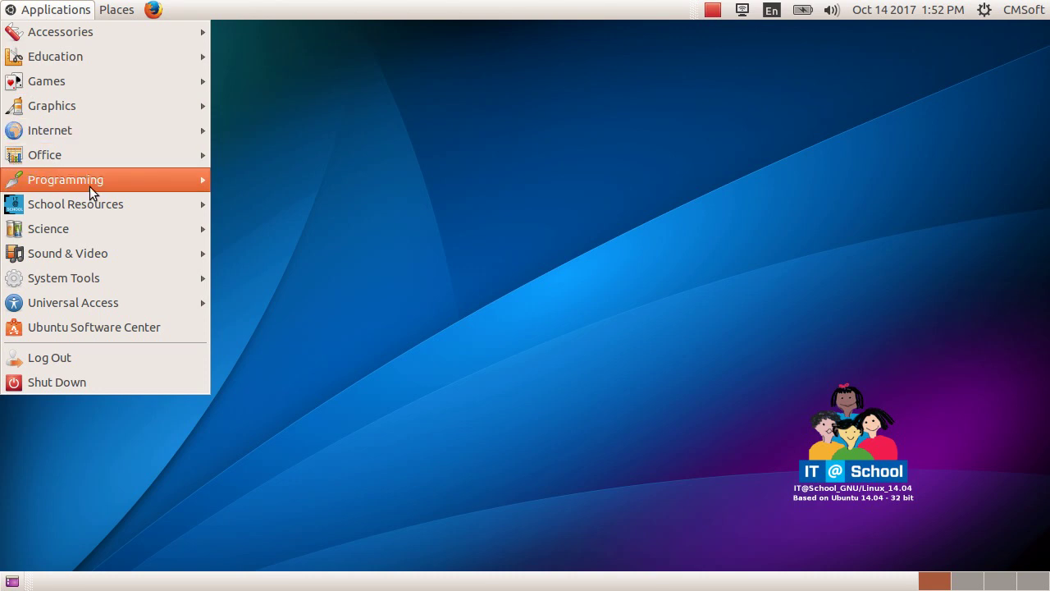
mouse_move(109, 226)
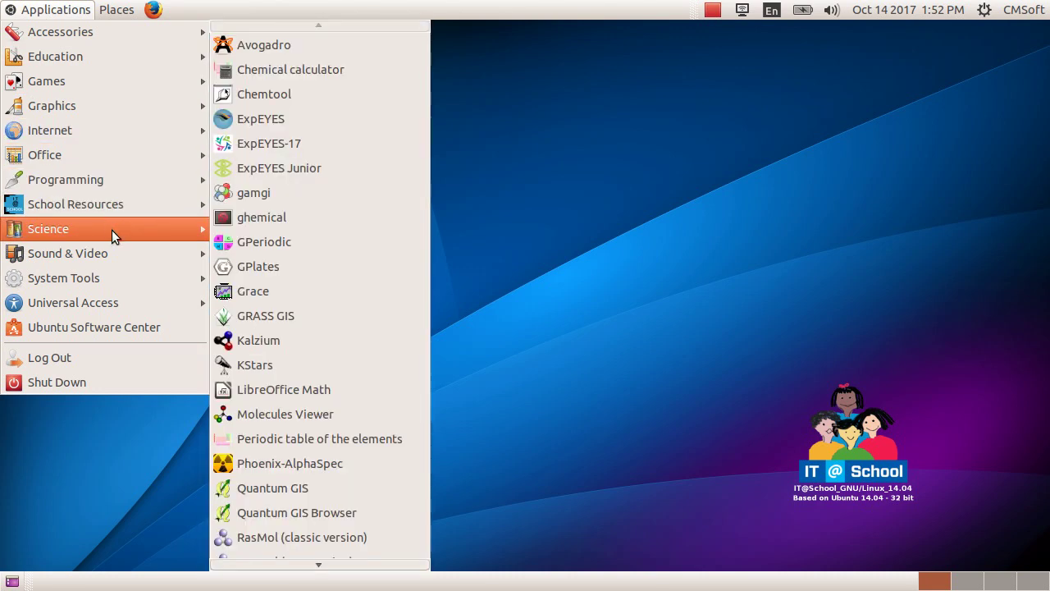
click(257, 266)
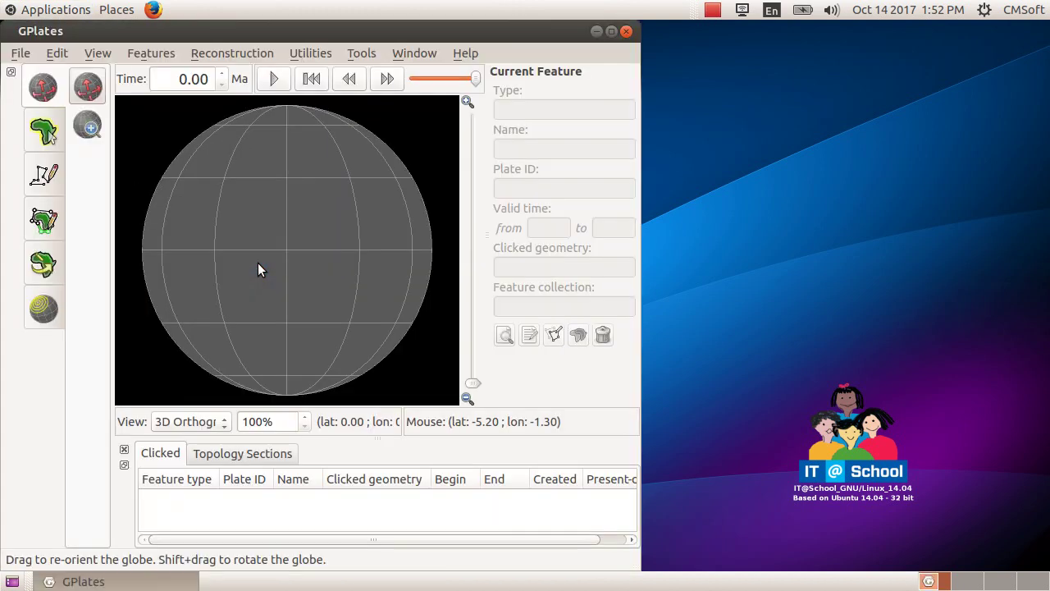
Open the project g2.gproj from the student's folder inside Students_Works_9/9A
click(23, 54)
click(67, 91)
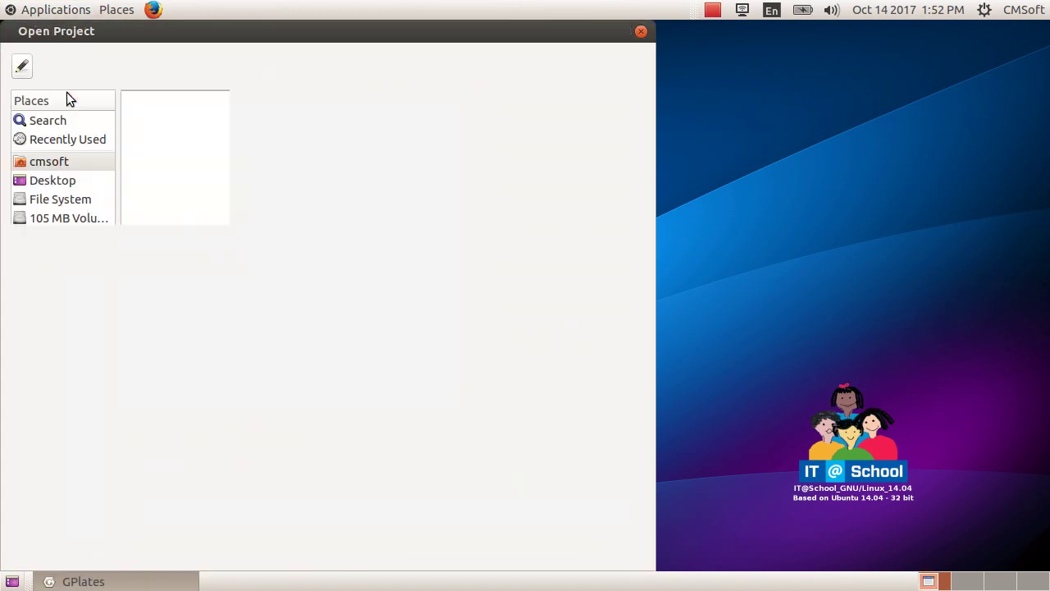
scroll(208, 361, down, 8)
scroll(230, 388, down, 5)
double_click(236, 400)
double_click(137, 121)
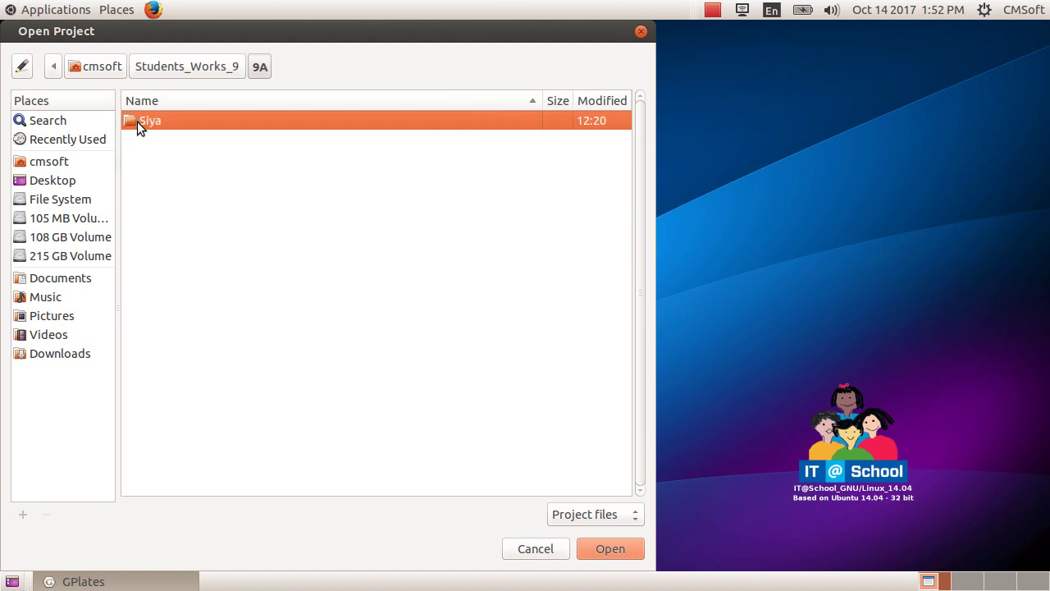
double_click(137, 122)
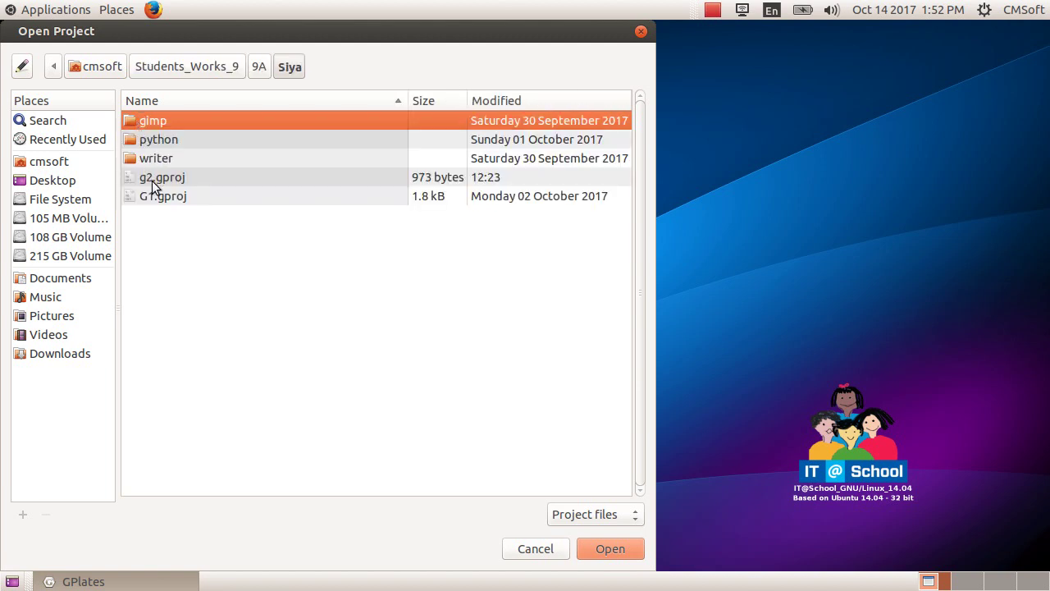
click(184, 176)
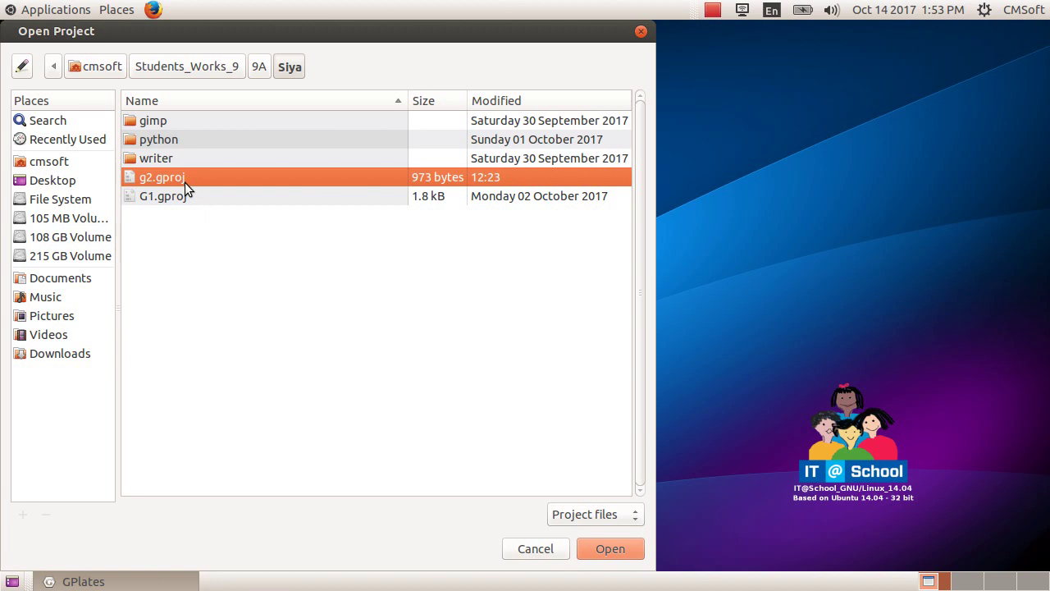
click(603, 545)
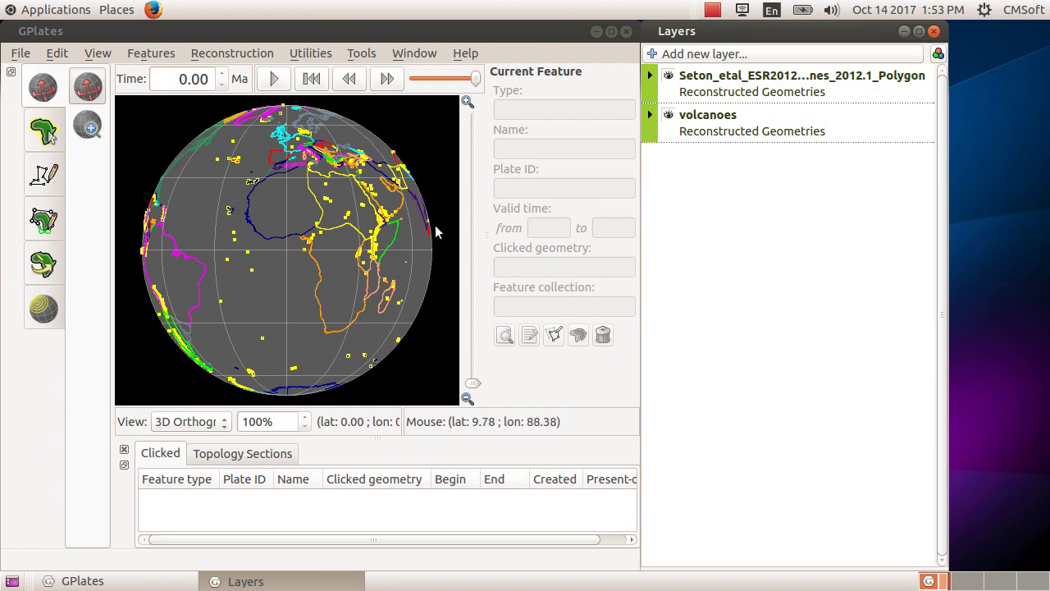
Turn on polygon filling for the Seton_etal_ESR2012 polygon layer and rotate the globe to face the Pacific Ocean
click(650, 75)
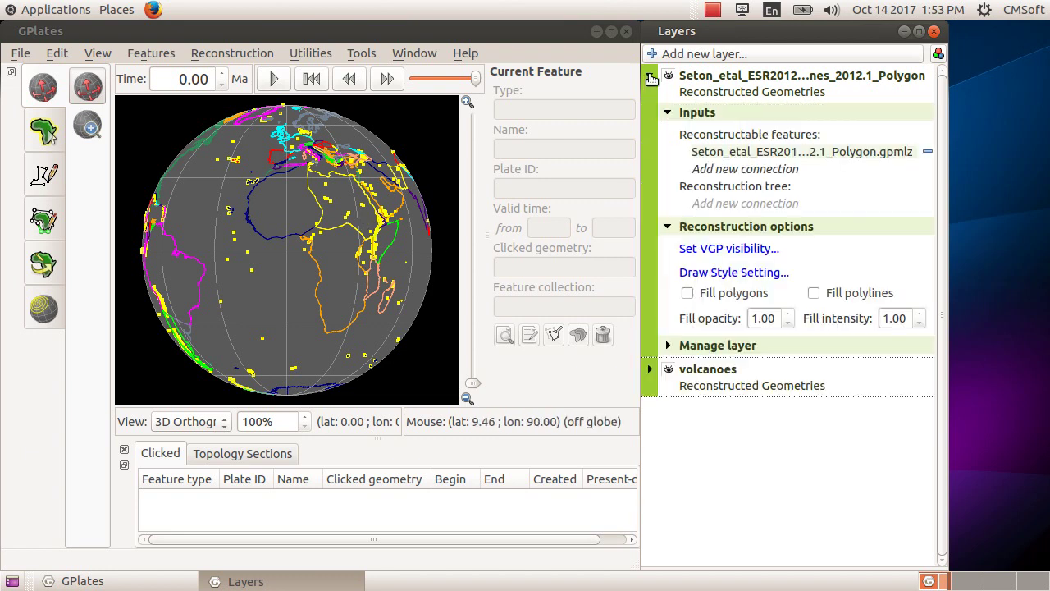
click(687, 294)
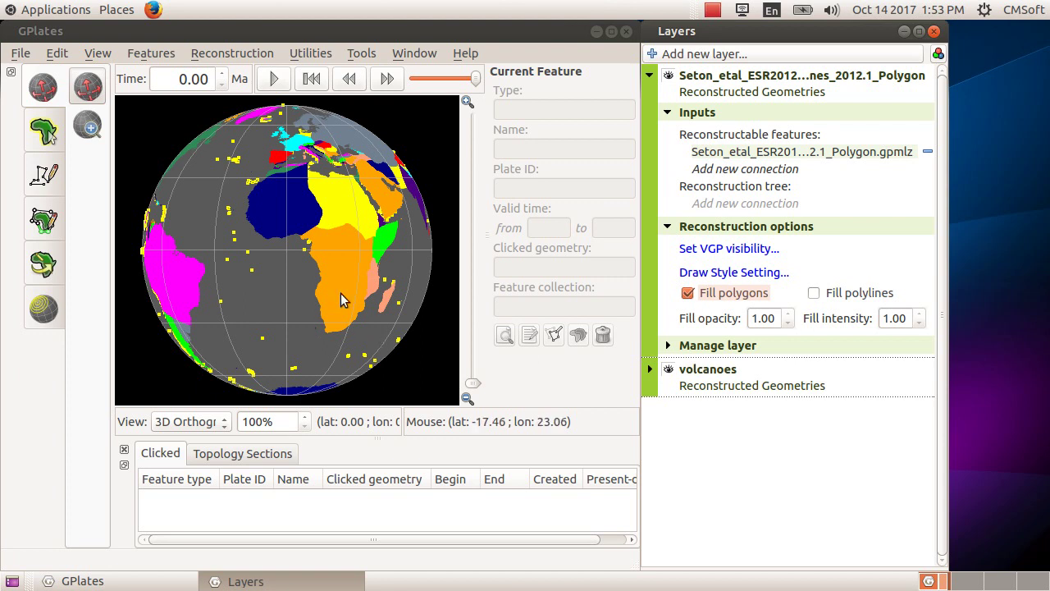
drag(242, 271, 353, 237)
drag(282, 258, 303, 257)
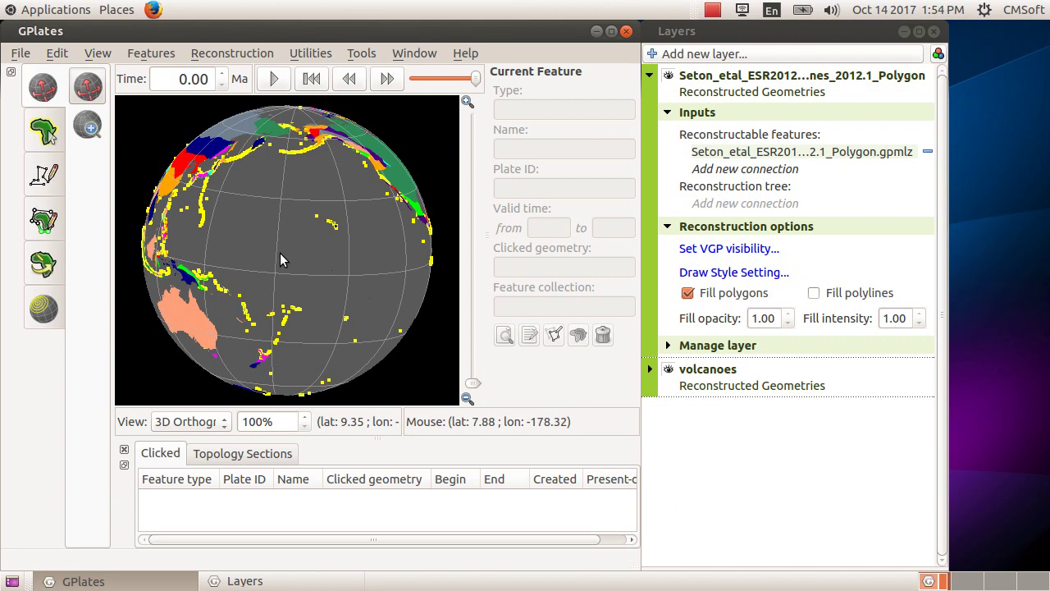
drag(196, 292, 185, 302)
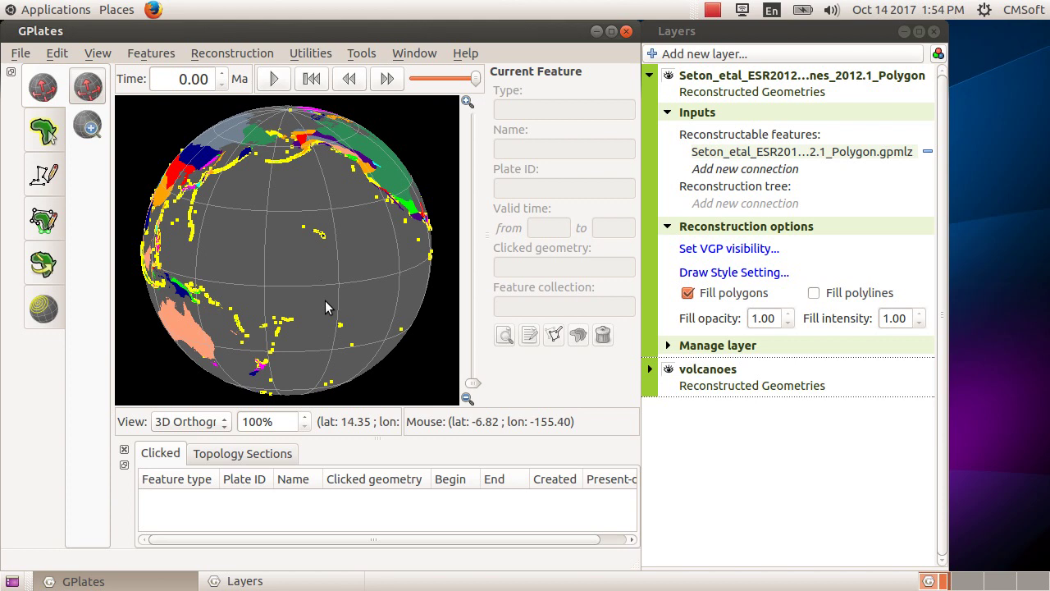
Open the reconstruction export settings and choose to export a single snapshot instant
click(220, 55)
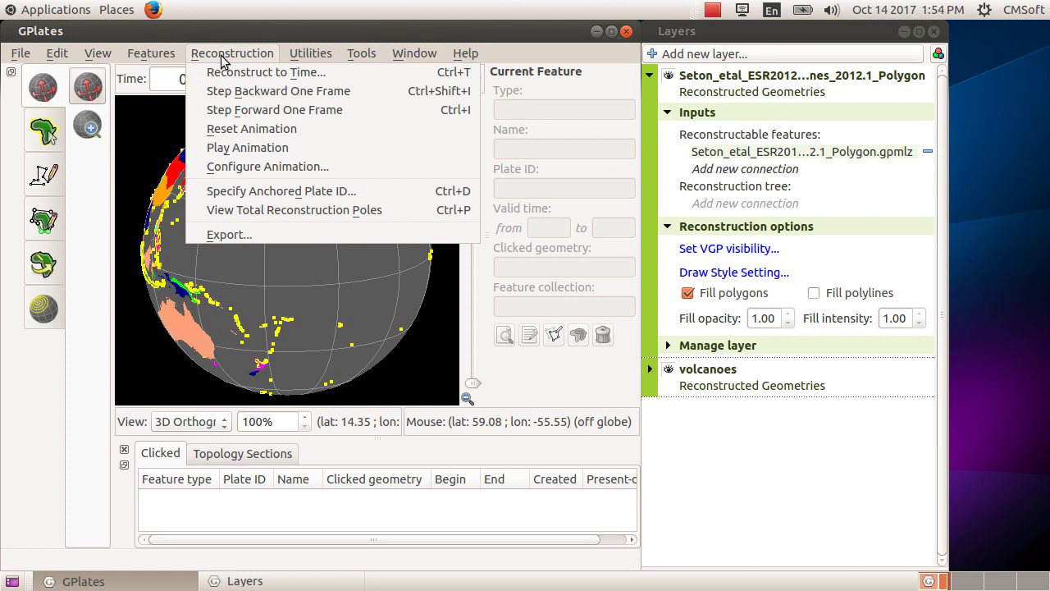
click(293, 235)
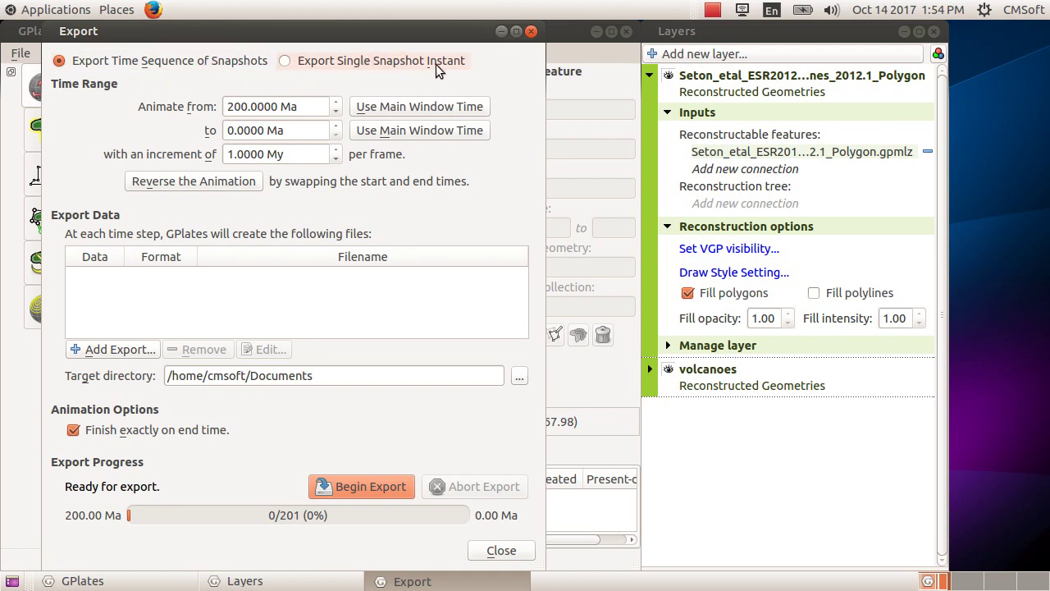
click(287, 62)
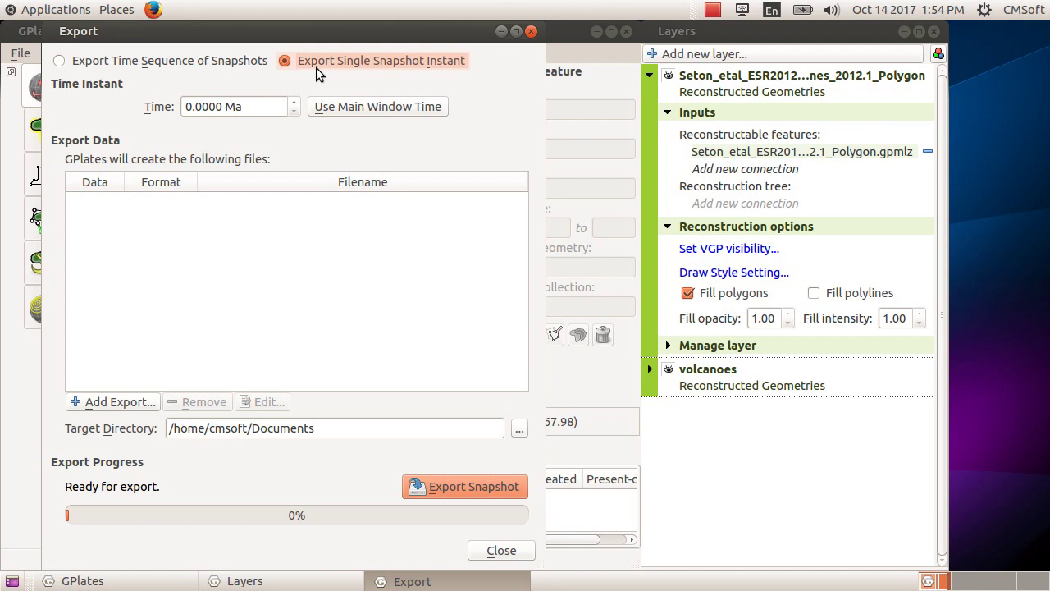
Add an export of Projected Geometries (and Rasters) in SVG format with the filename template RING_OF_FIRE
click(119, 402)
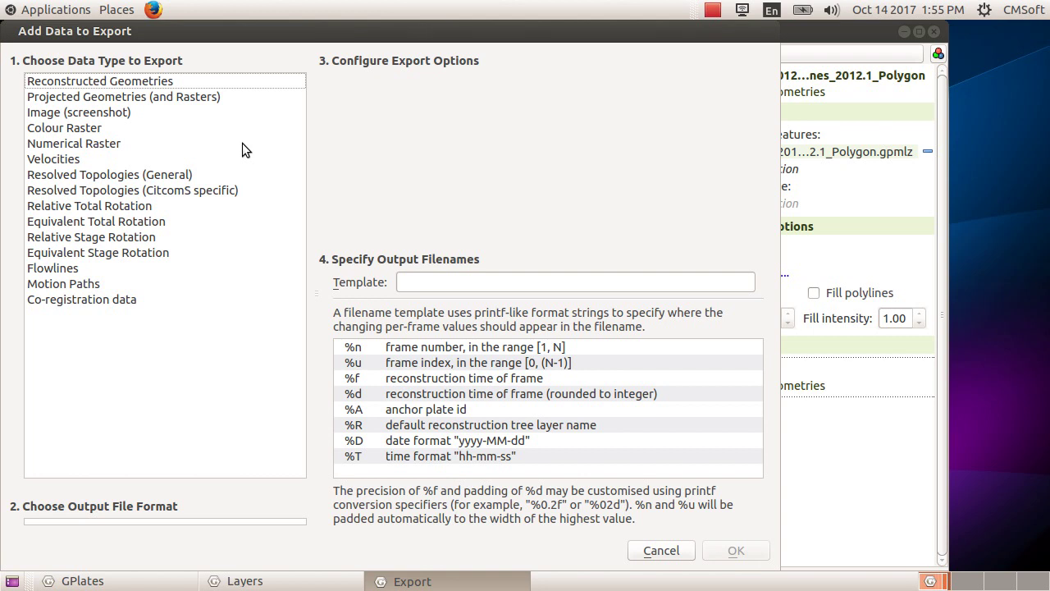
click(152, 97)
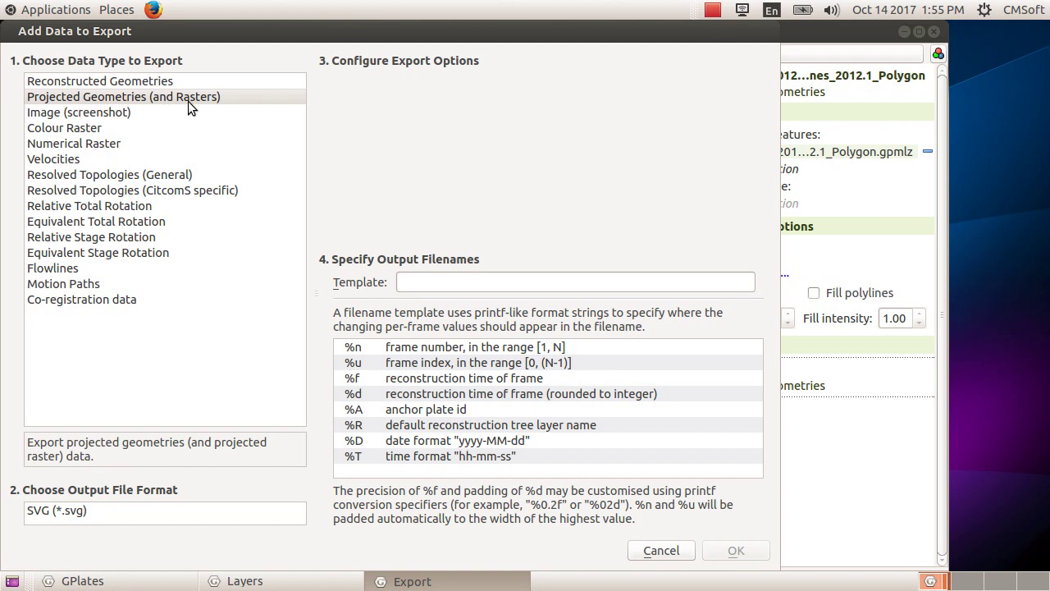
click(53, 512)
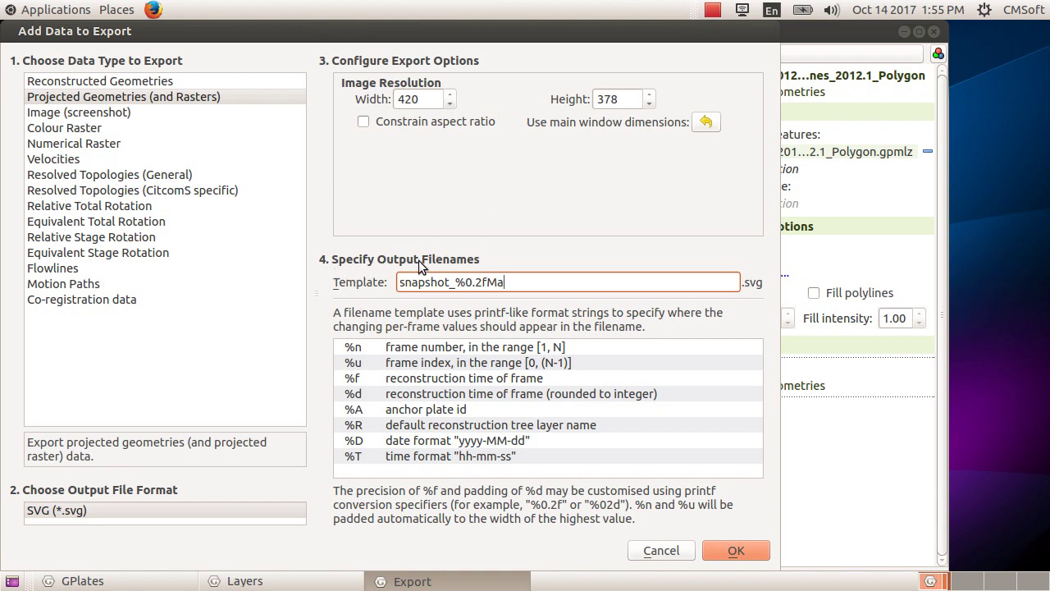
drag(523, 282, 382, 281)
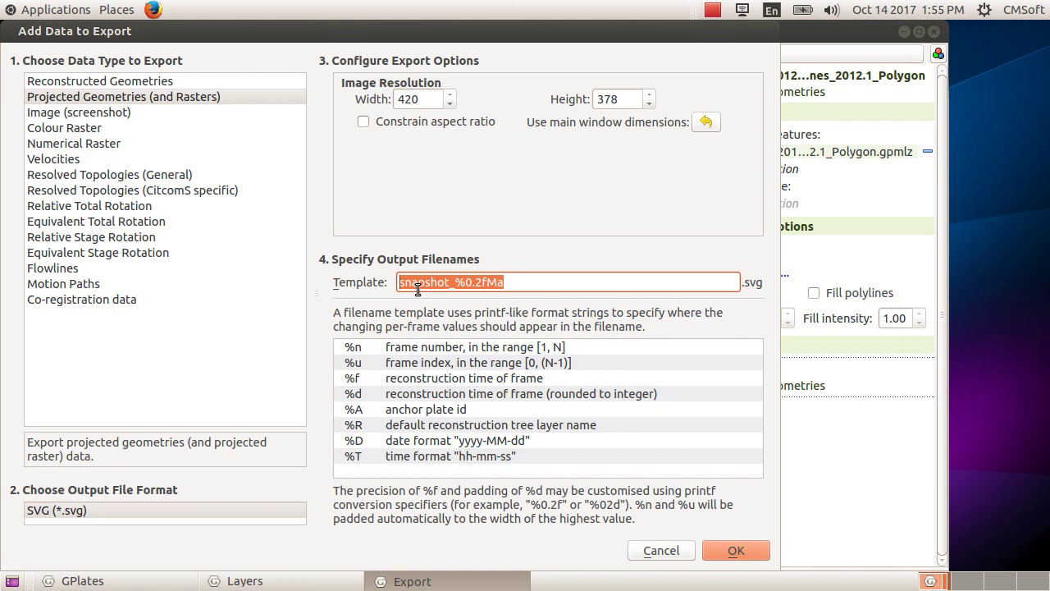
text(RING)
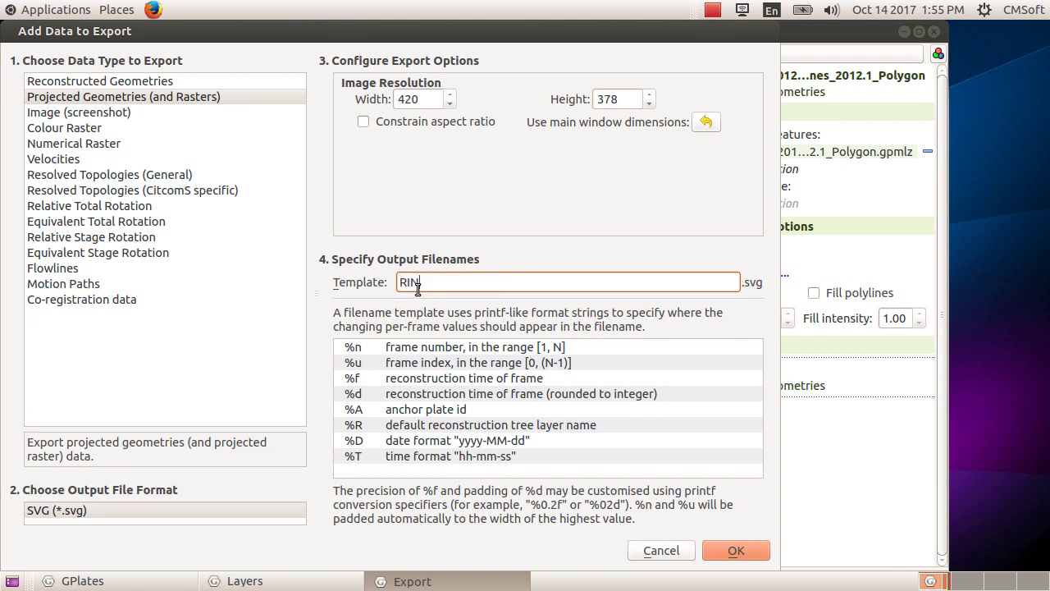
text(OFFIRE)
text(_OF_)
click(738, 550)
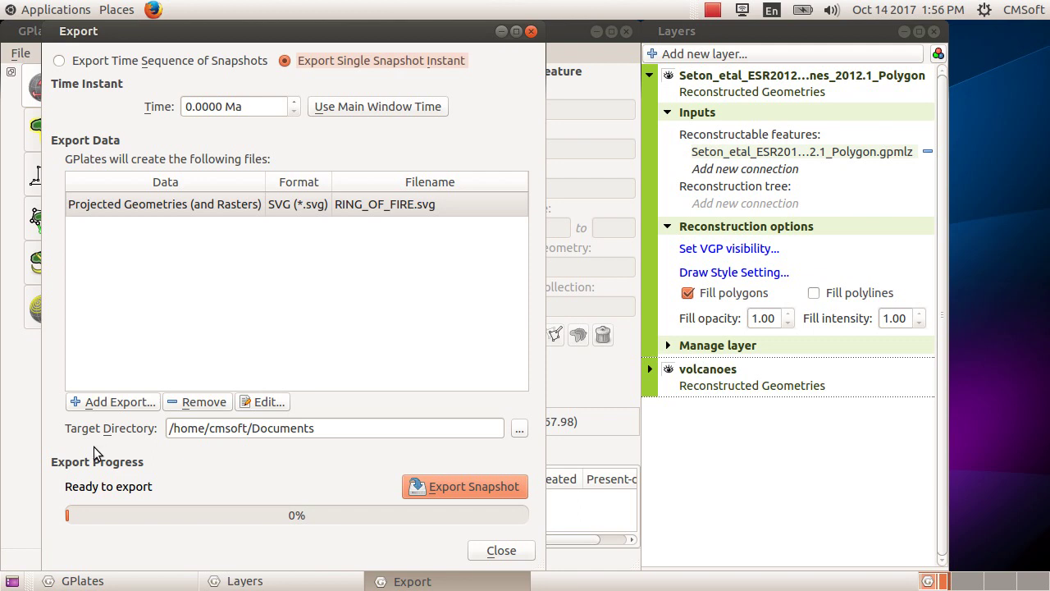
Set the target directory to the student's folder in Students_Works_9/9A, export the snapshot and close the export dialog
click(519, 429)
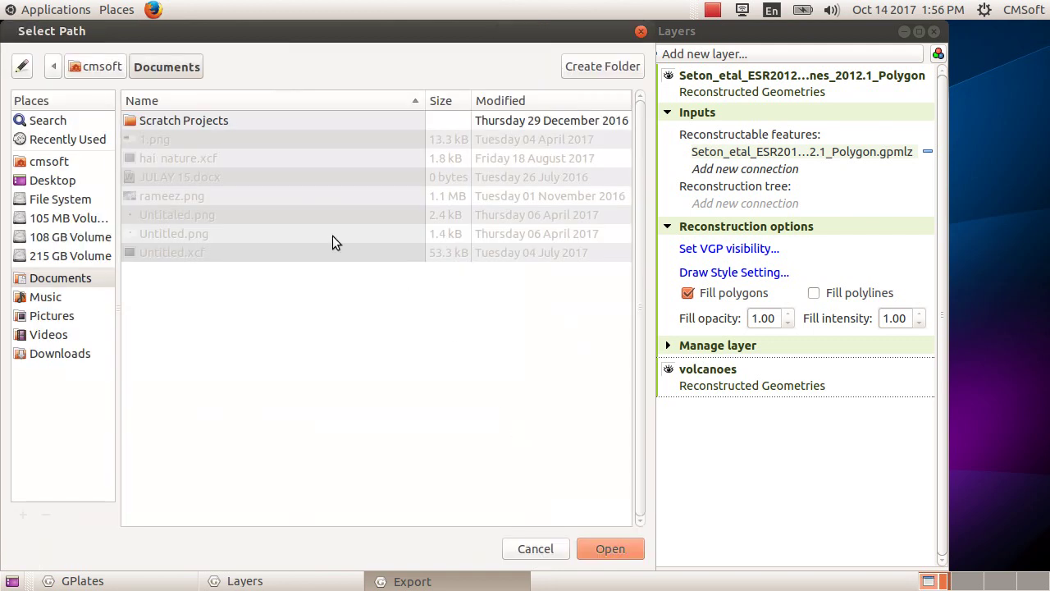
click(58, 163)
scroll(175, 373, down, 5)
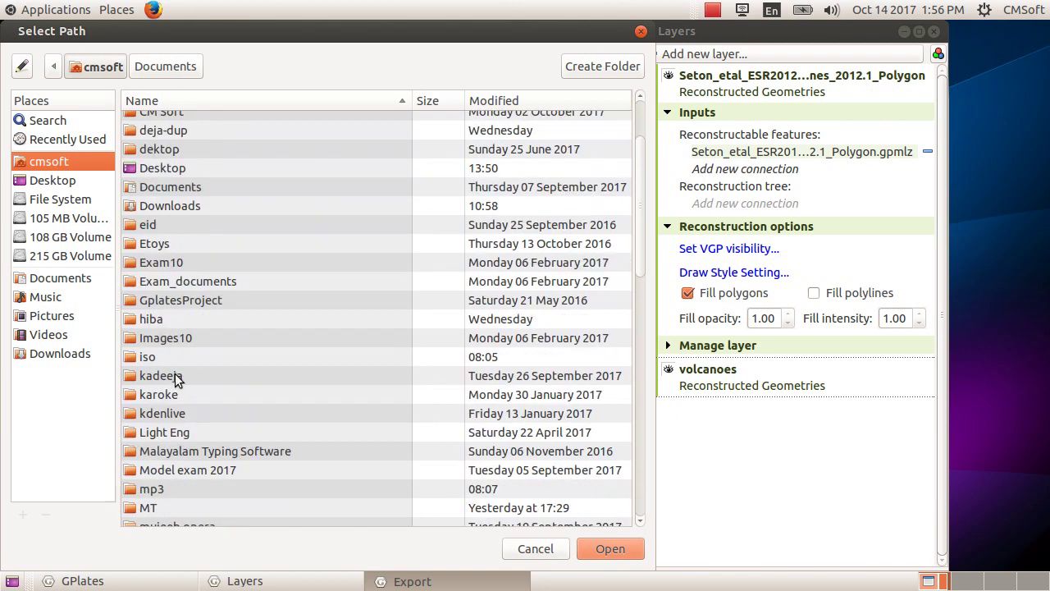
scroll(259, 403, down, 10)
click(251, 365)
double_click(251, 366)
double_click(169, 125)
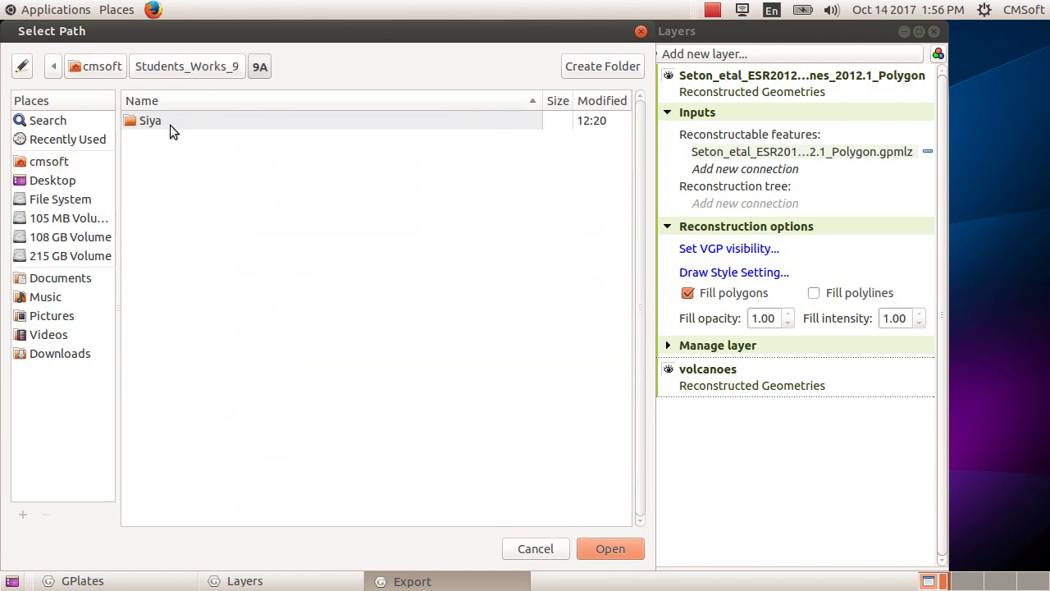
double_click(170, 123)
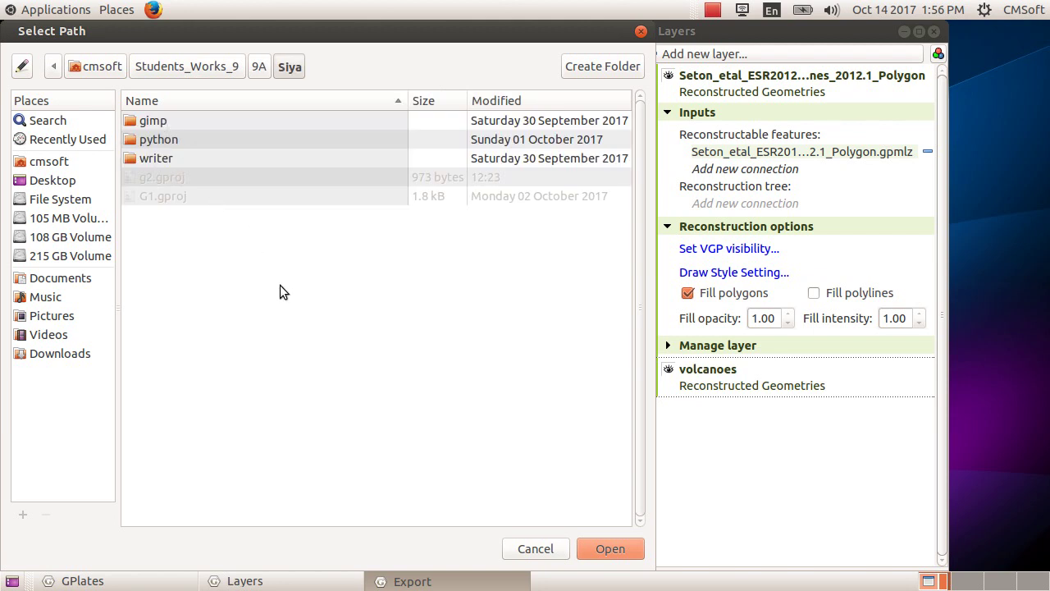
click(607, 548)
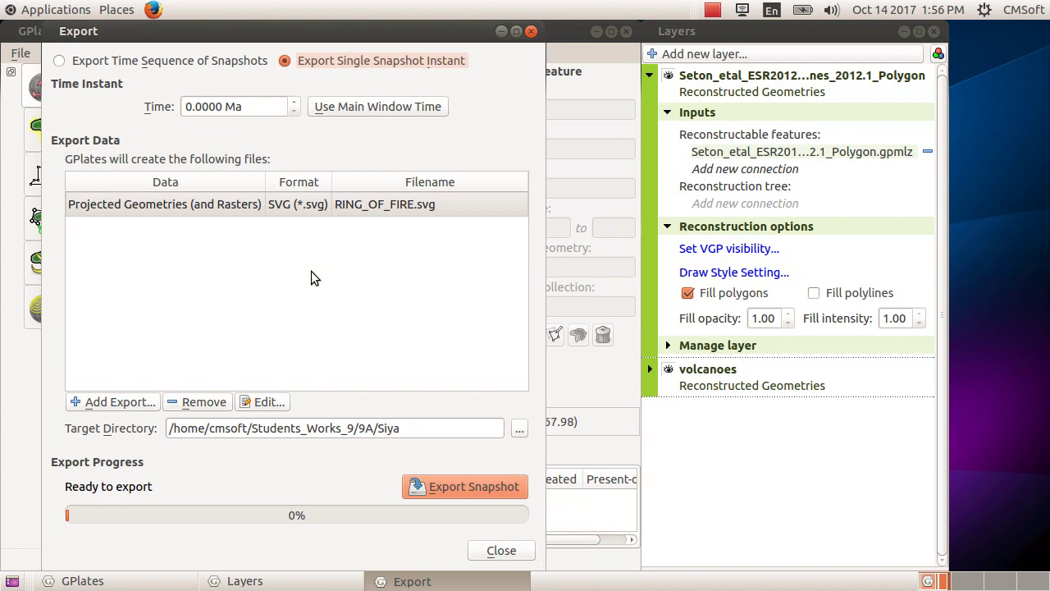
click(459, 488)
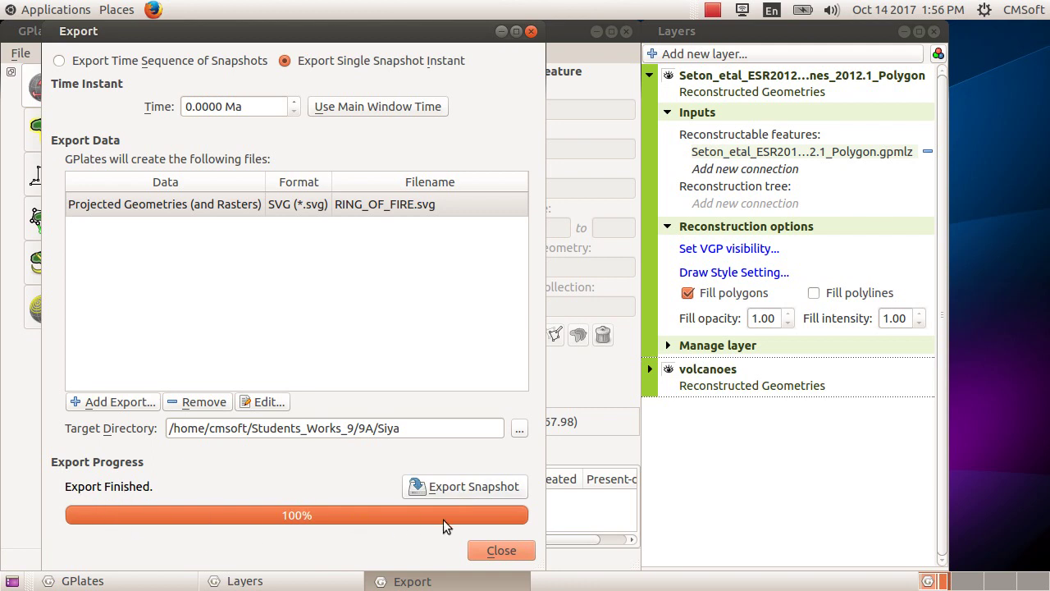
click(498, 552)
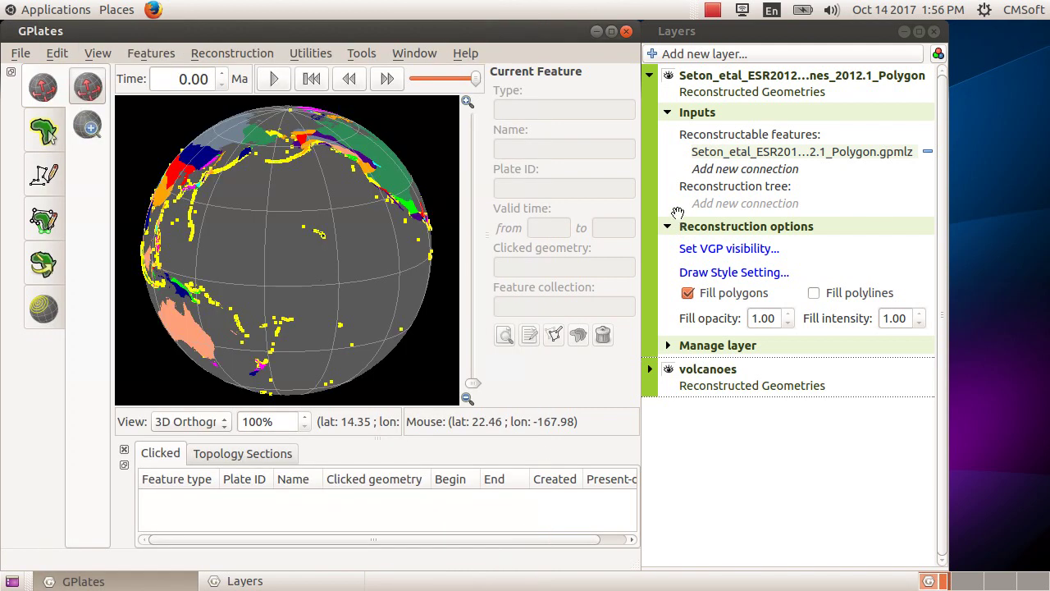
Minimize the GPlates windows and locate RING_OF_FIRE.svg in the student's folder under Students_Works_9/9A in the file manager
click(597, 33)
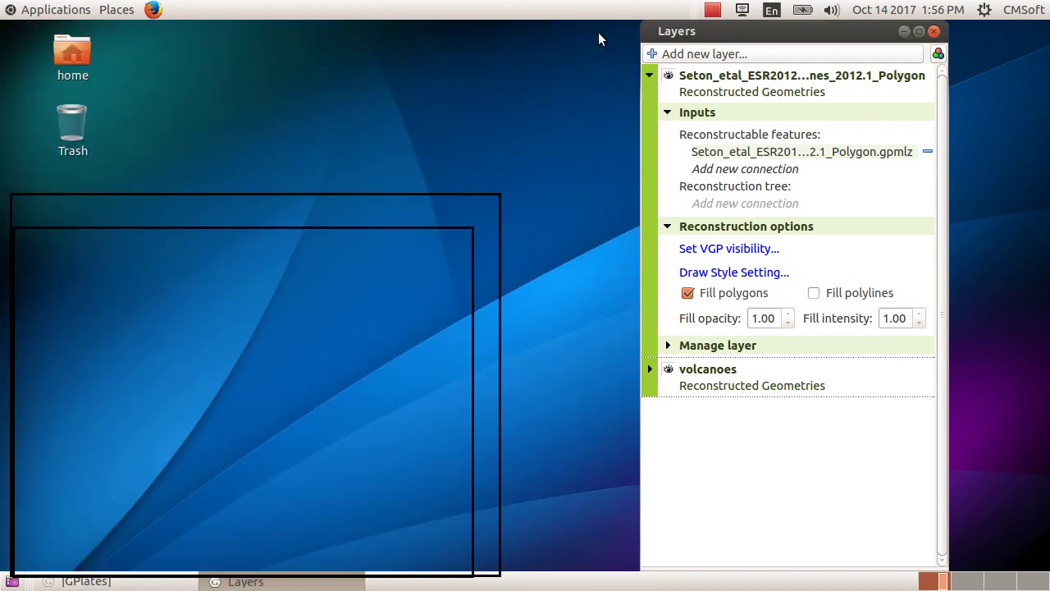
click(904, 31)
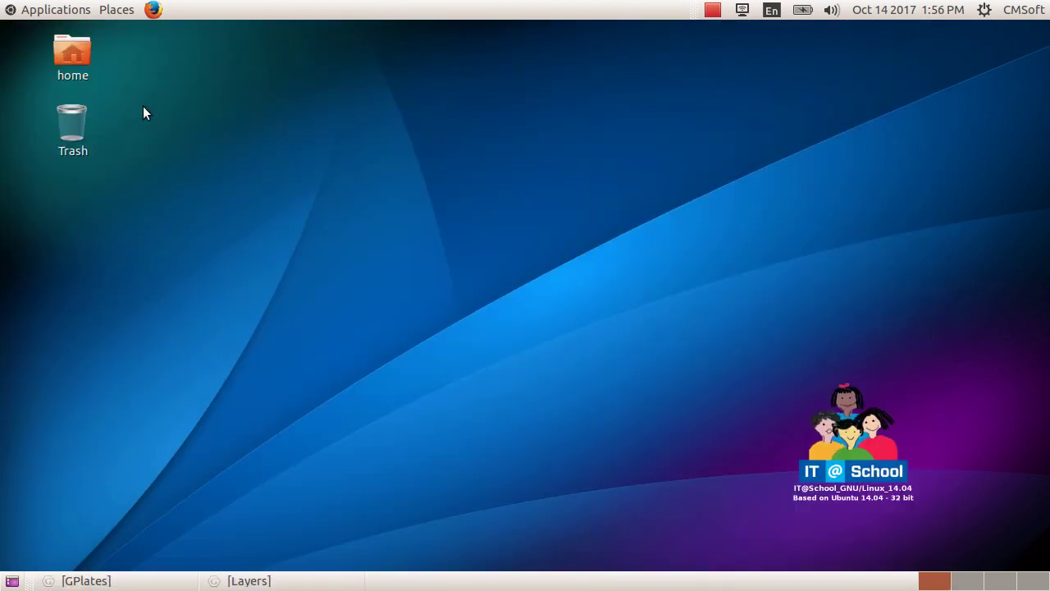
double_click(71, 56)
scroll(583, 371, down, 3)
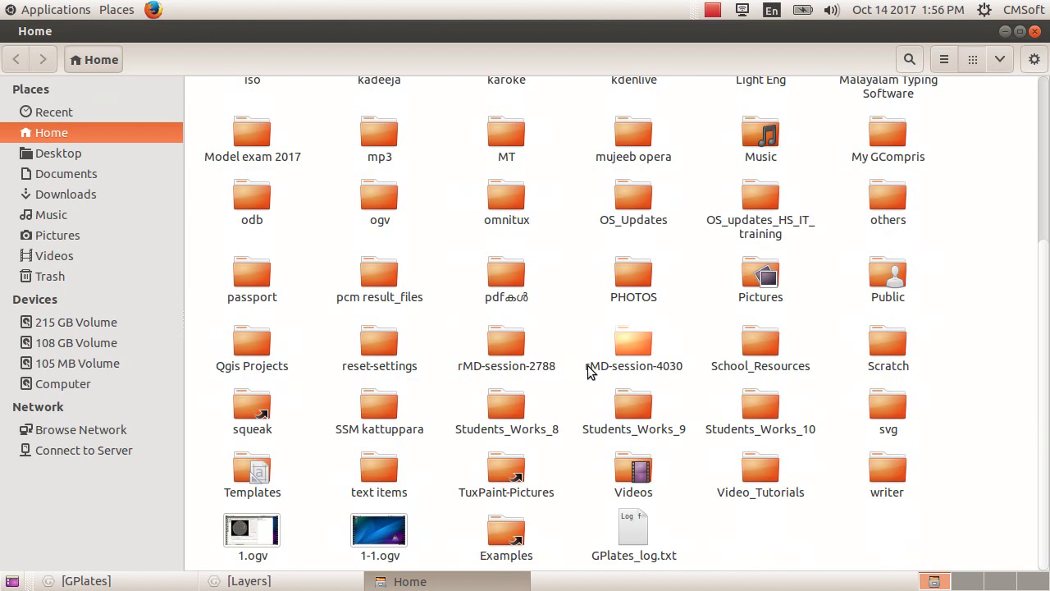
double_click(630, 410)
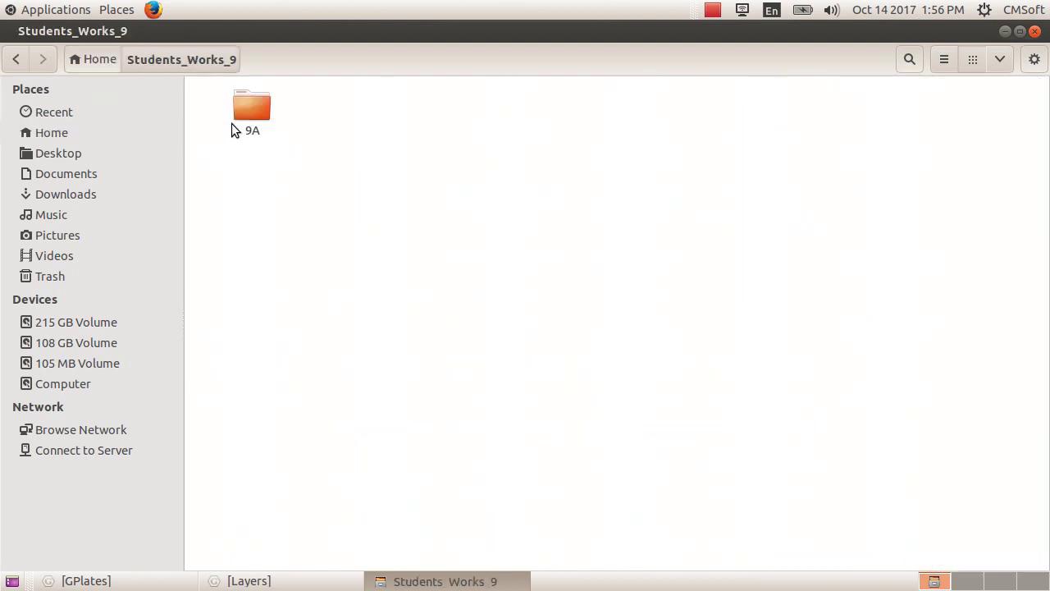
double_click(246, 110)
double_click(247, 112)
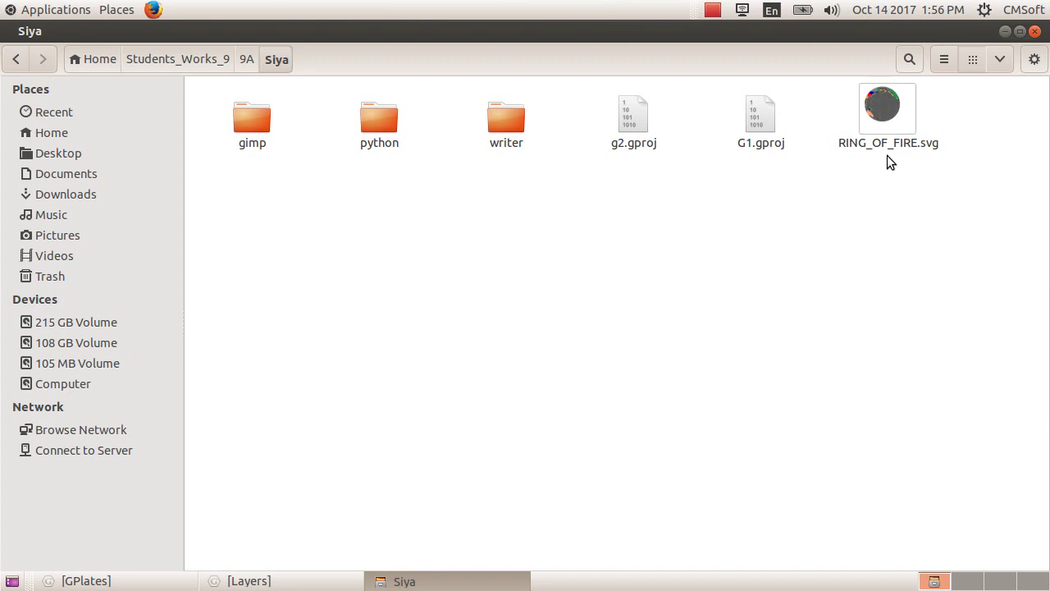
click(899, 128)
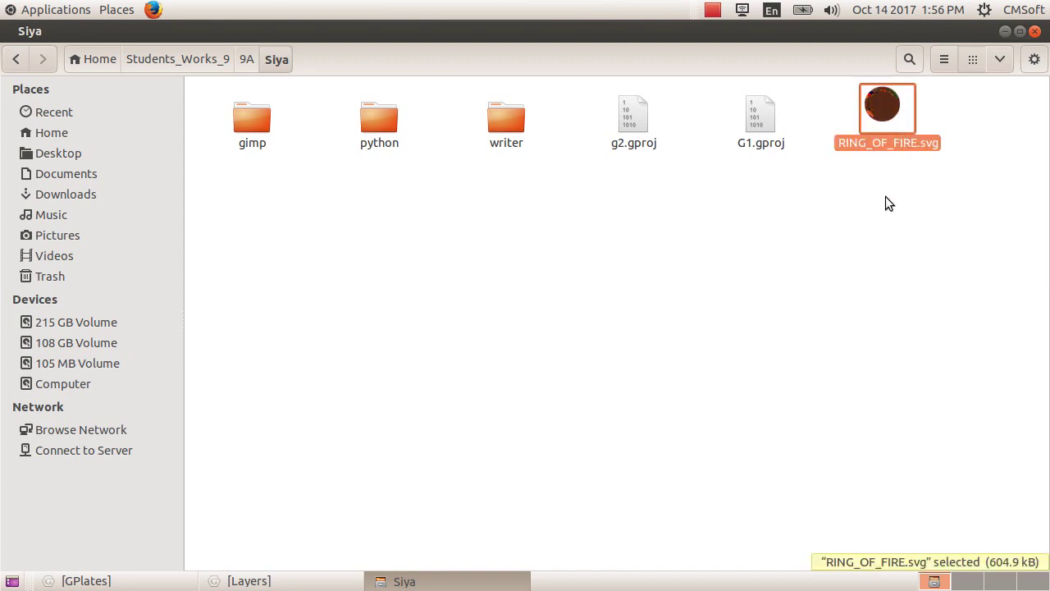